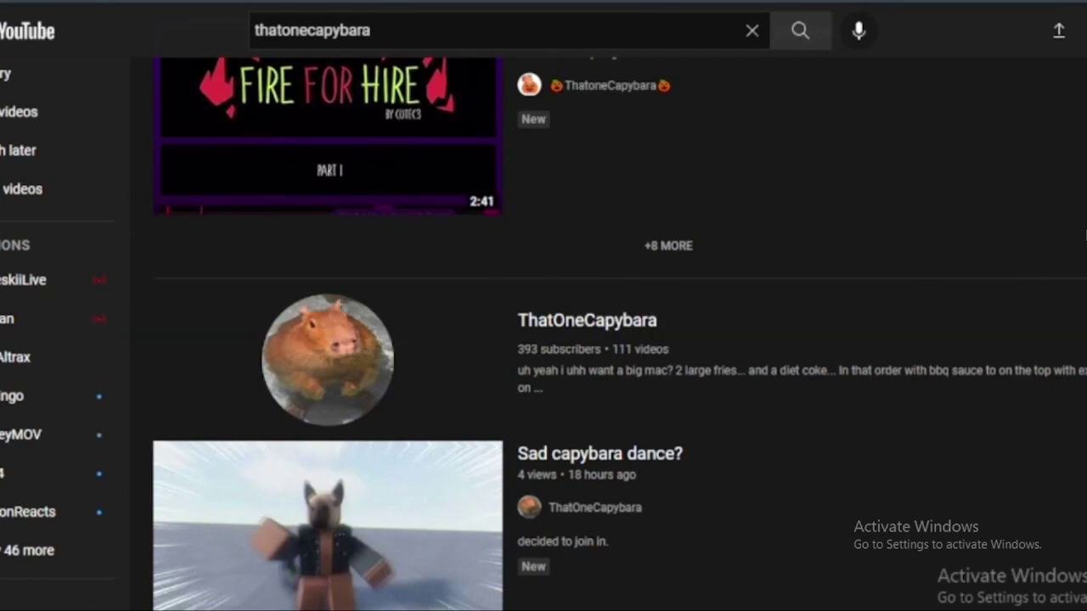
scroll(543, 339, "up", 1)
scroll(543, 340, "up", 2)
scroll(620, 331, "up", 3)
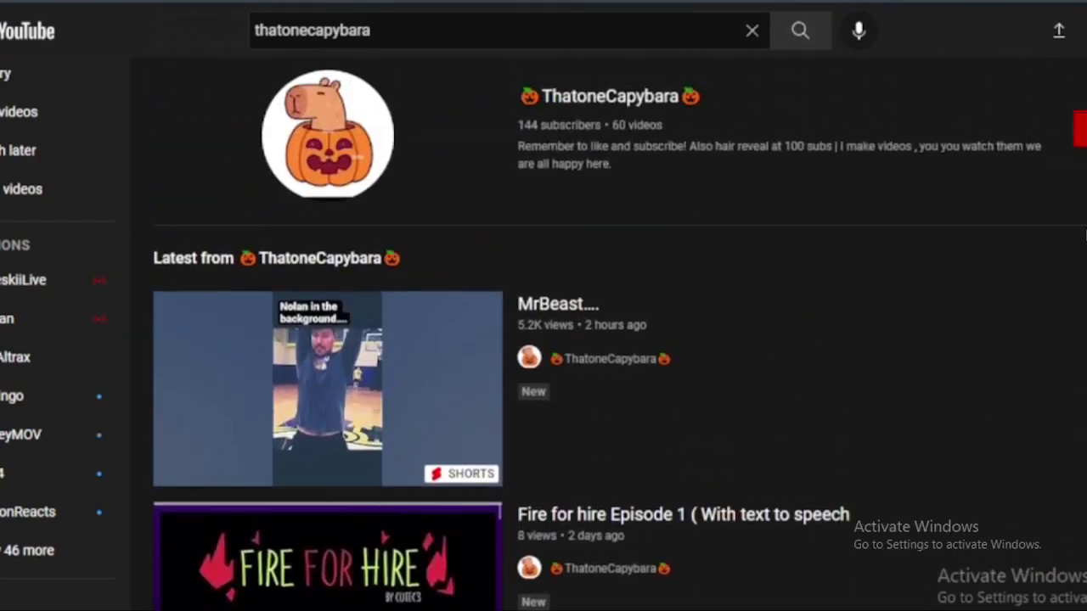
scroll(620, 332, "up", 1)
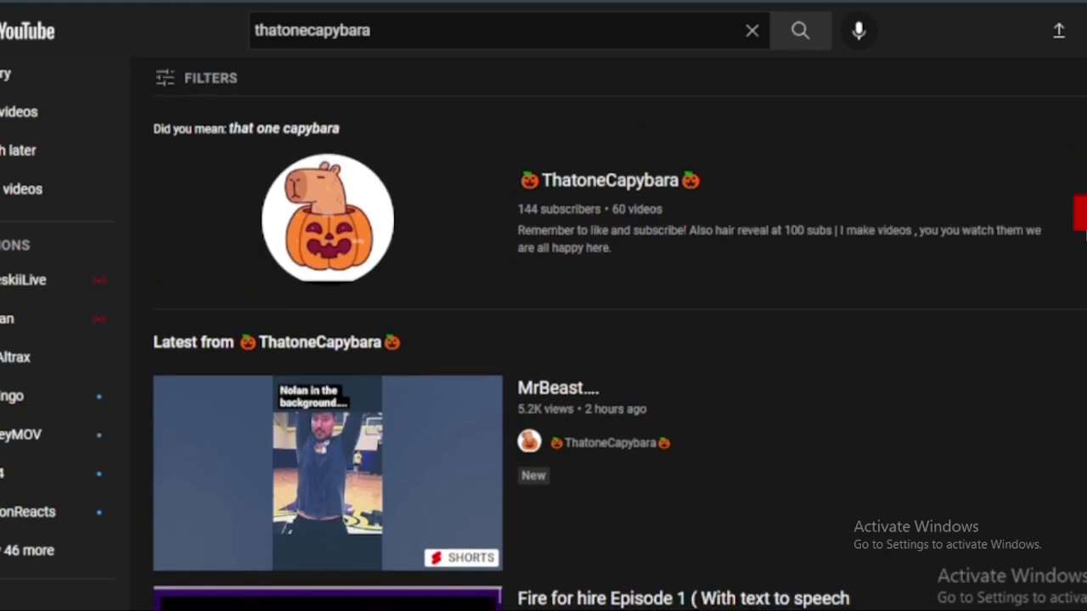
scroll(620, 339, "down", 2)
scroll(543, 340, "down", 2)
scroll(543, 340, "down", 1)
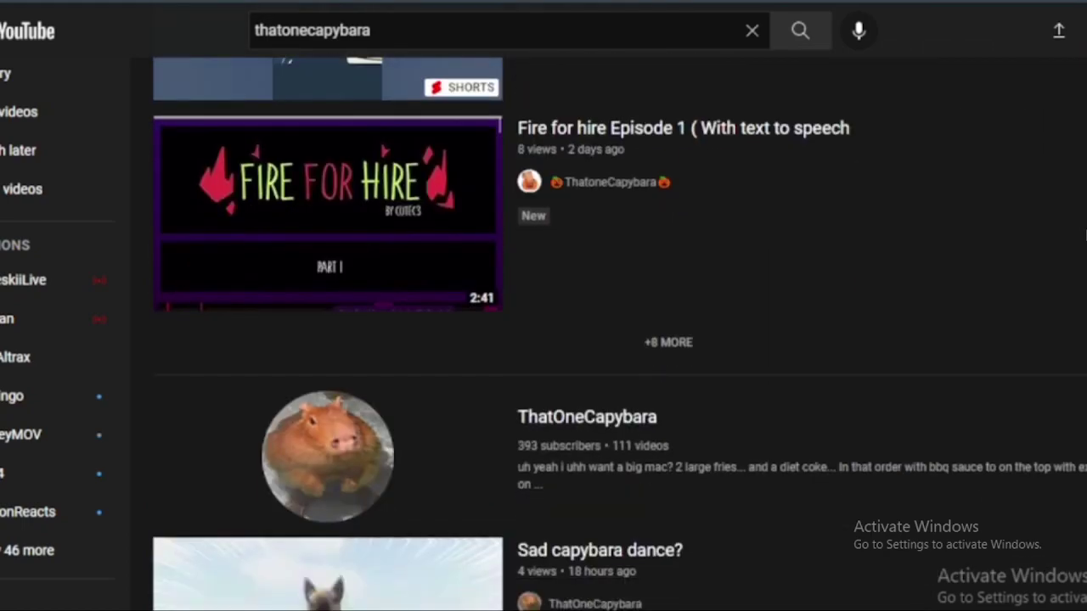
scroll(620, 331, "down", 2)
scroll(620, 331, "down", 3)
scroll(620, 331, "up", 4)
scroll(620, 331, "up", 2)
scroll(620, 331, "up", 4)
scroll(620, 331, "down", 1)
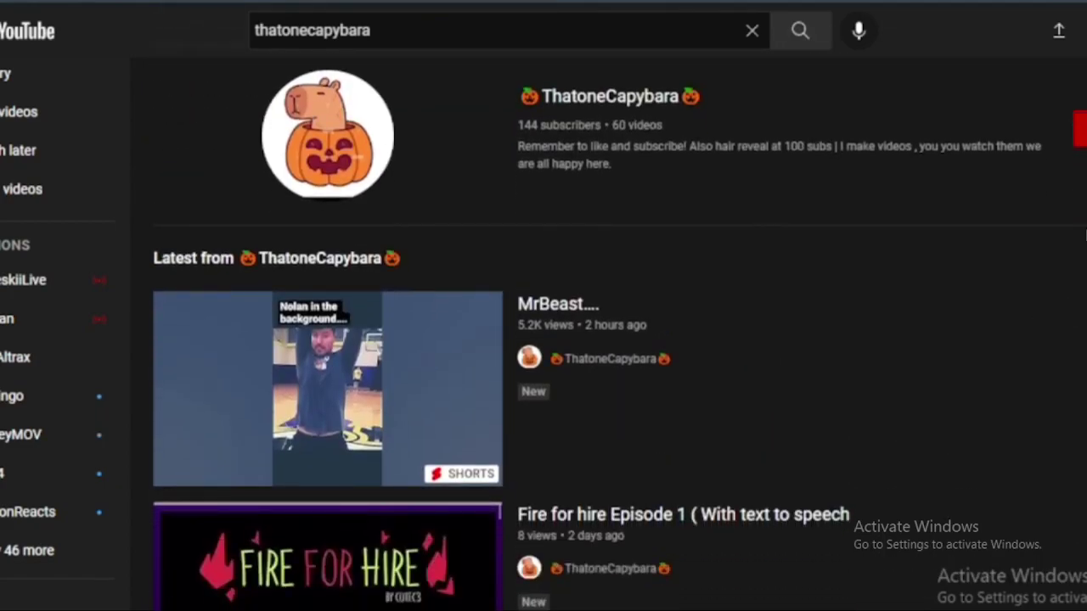
scroll(620, 332, "down", 1)
scroll(620, 331, "down", 2)
scroll(620, 331, "down", 2)
scroll(620, 331, "down", 2)
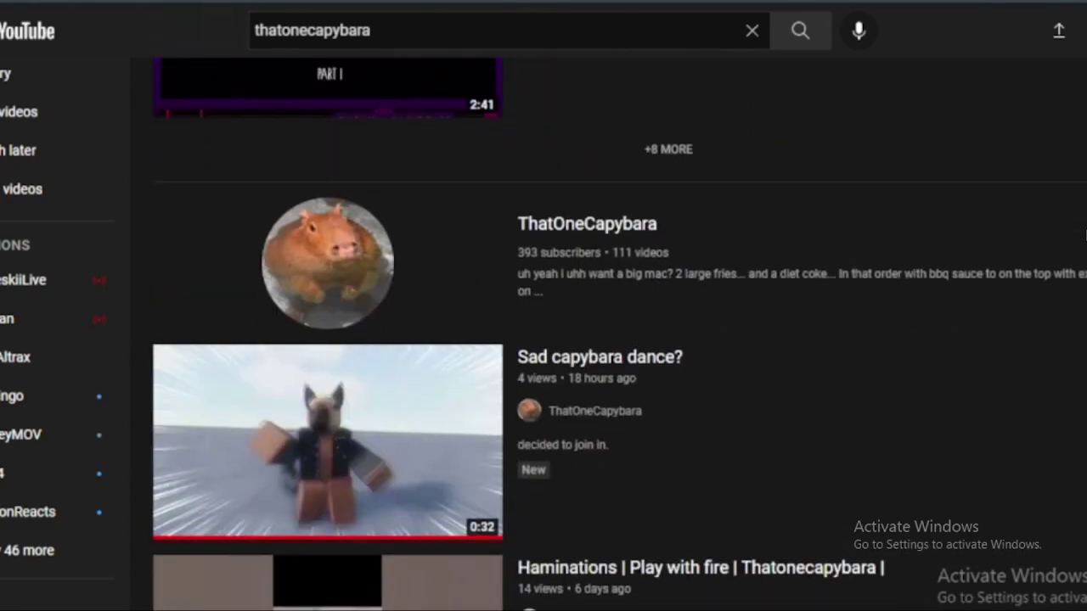
scroll(620, 331, "up", 2)
scroll(620, 331, "up", 2)
scroll(1085, 236, "up", 2)
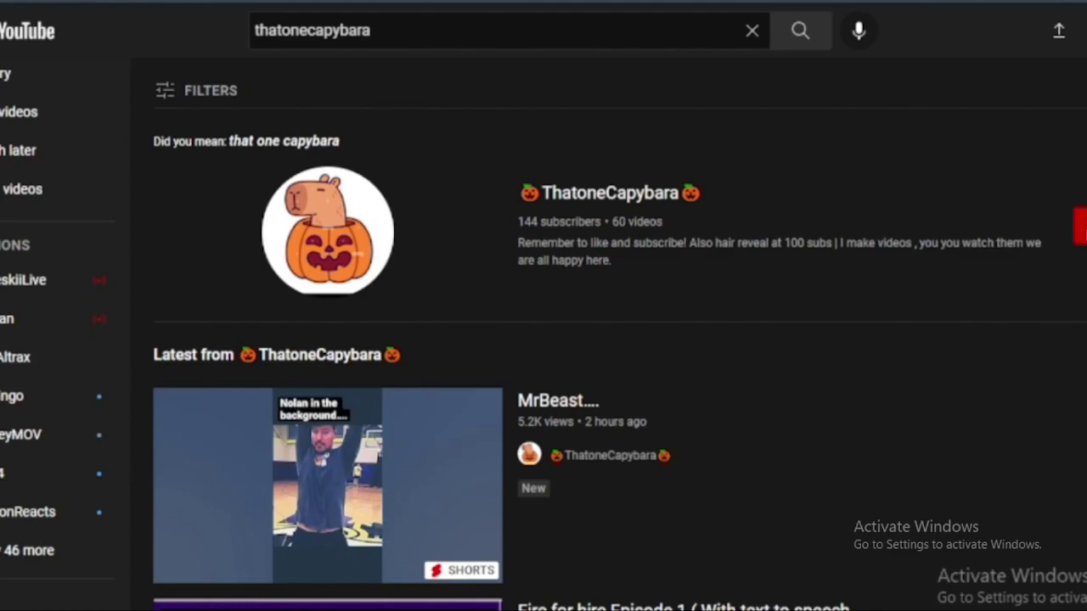
Subscribe to the pumpkin-avatar ThatoneCapybara channel from its search result card
left_click(1078, 225)
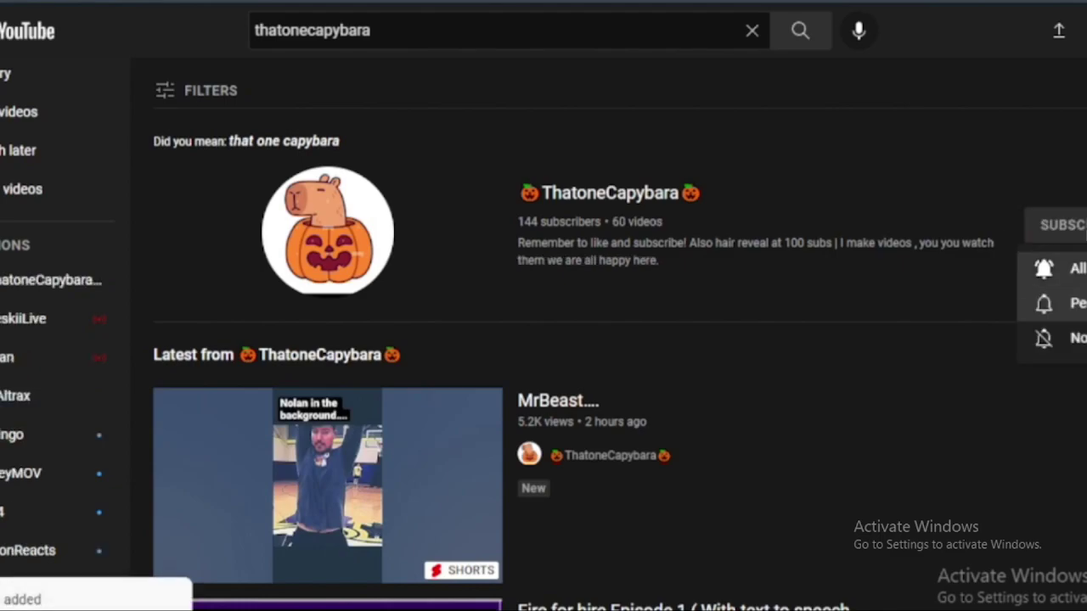
right_click(191, 319)
left_click(159, 336)
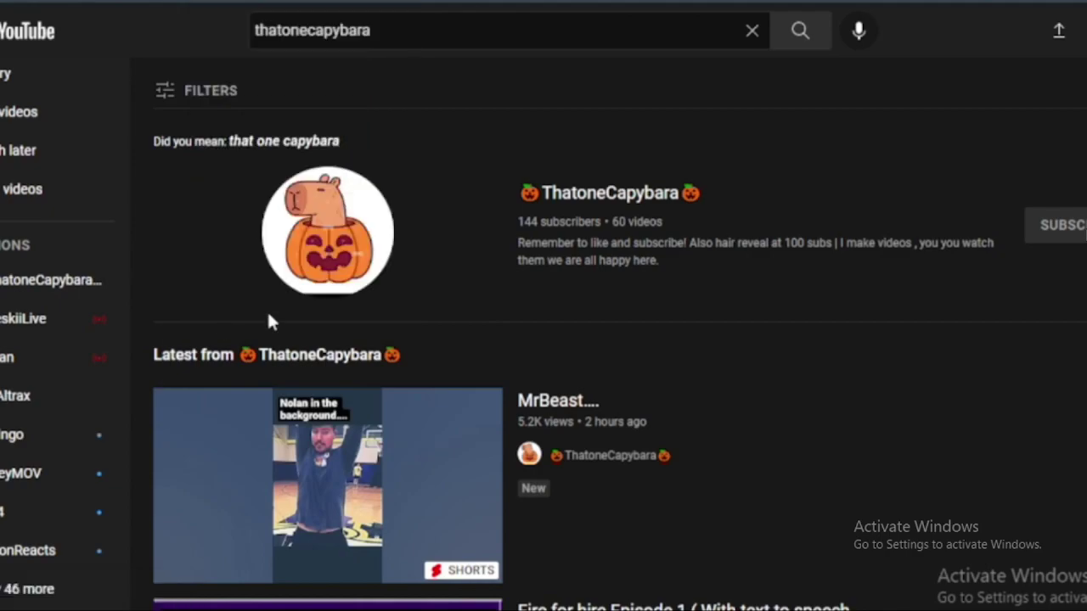